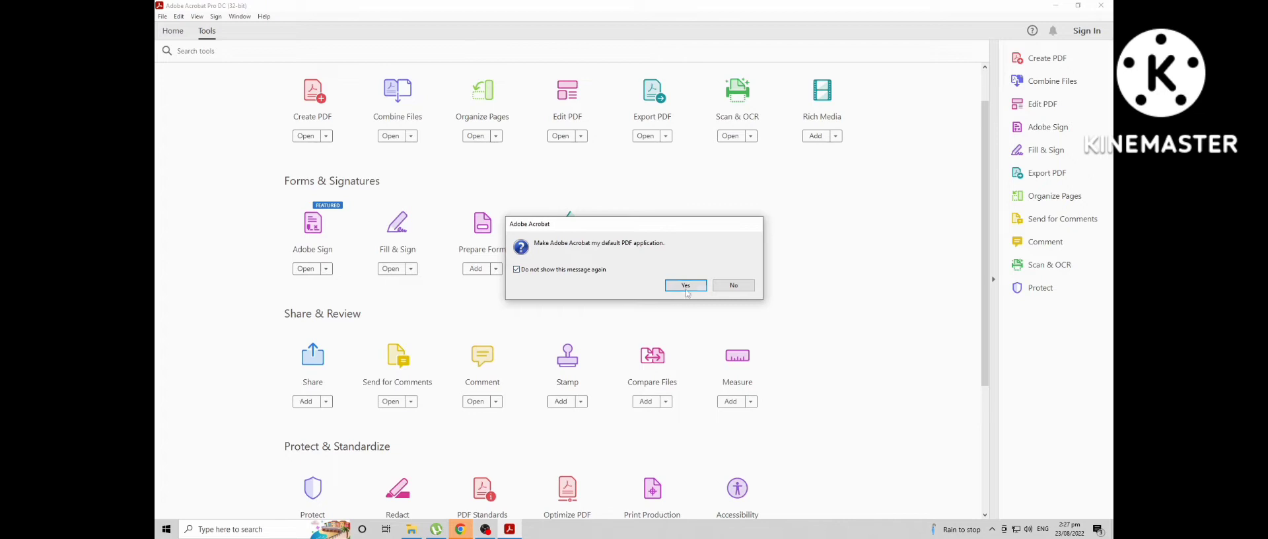
# Step: Agree to make Adobe Acrobat the default PDF application, and close the program after viewing its tools
pyautogui.click(682, 285)
pyautogui.scroll(-3, 865, 397)
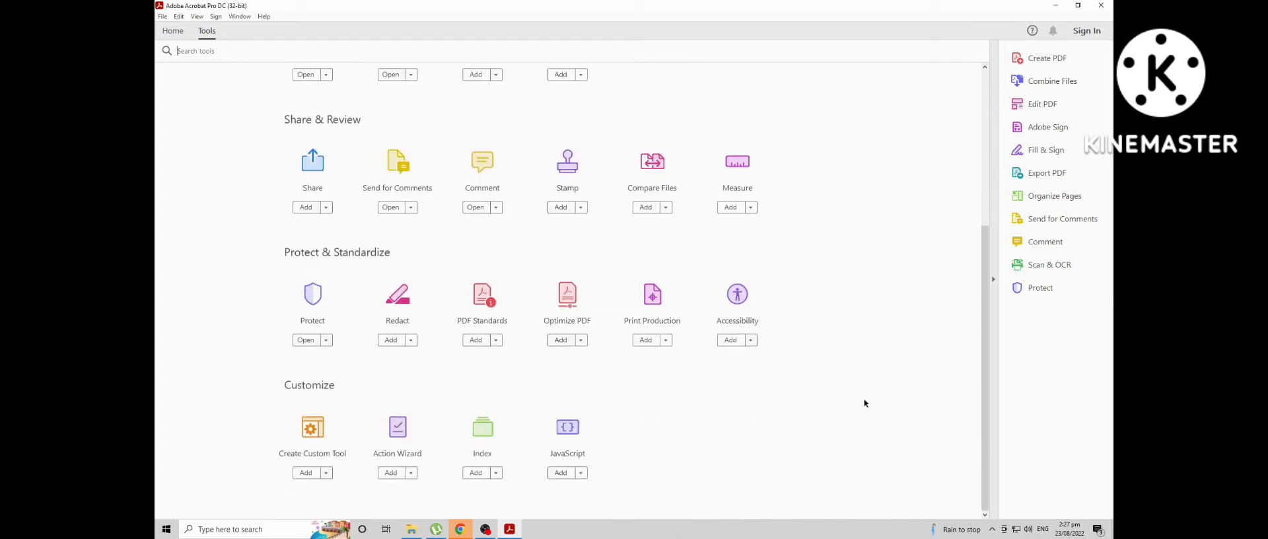
pyautogui.scroll(5, 862, 404)
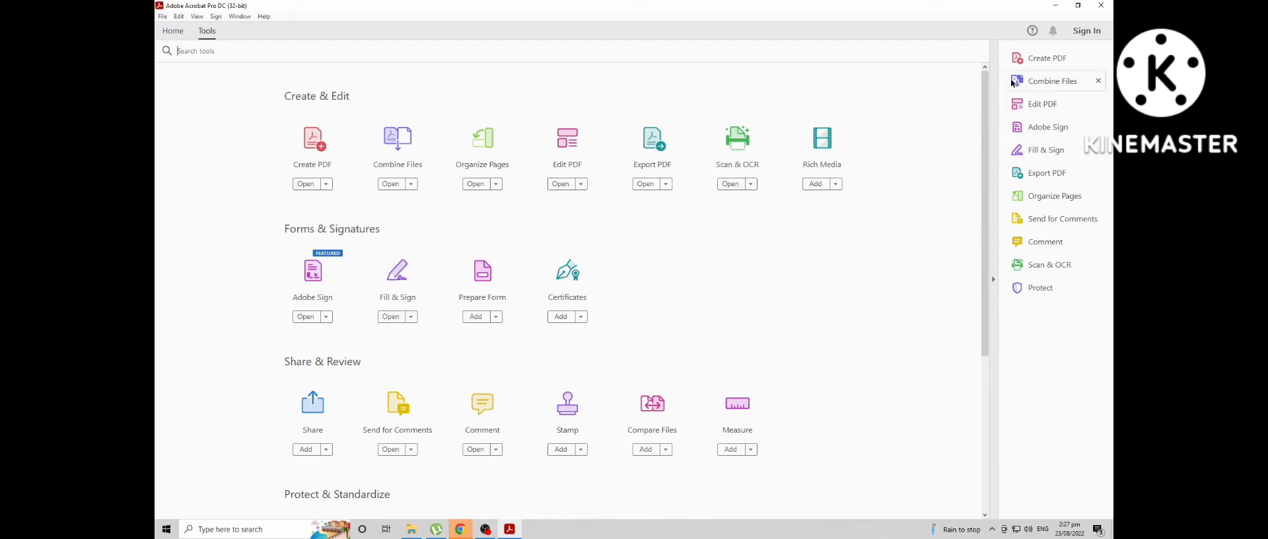
pyautogui.click(1104, 9)
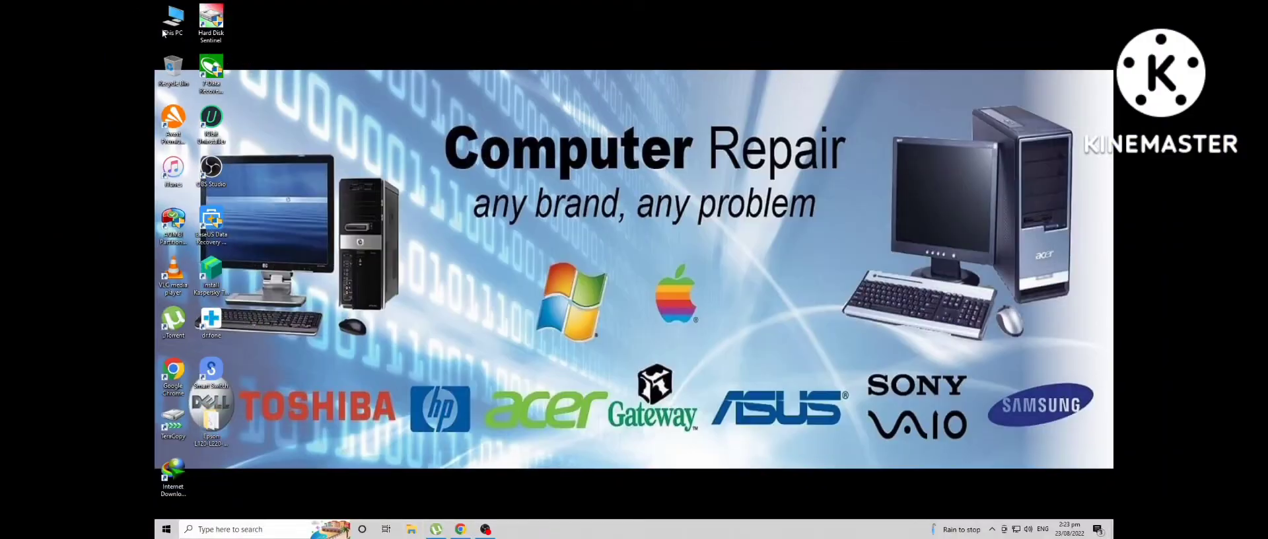
# Step: Open the Adobe Acrobat.Pro.DC.v2021.007.20091 folder inside the DESKSTOP folder on Local Disk (F:)
pyautogui.click(164, 33)
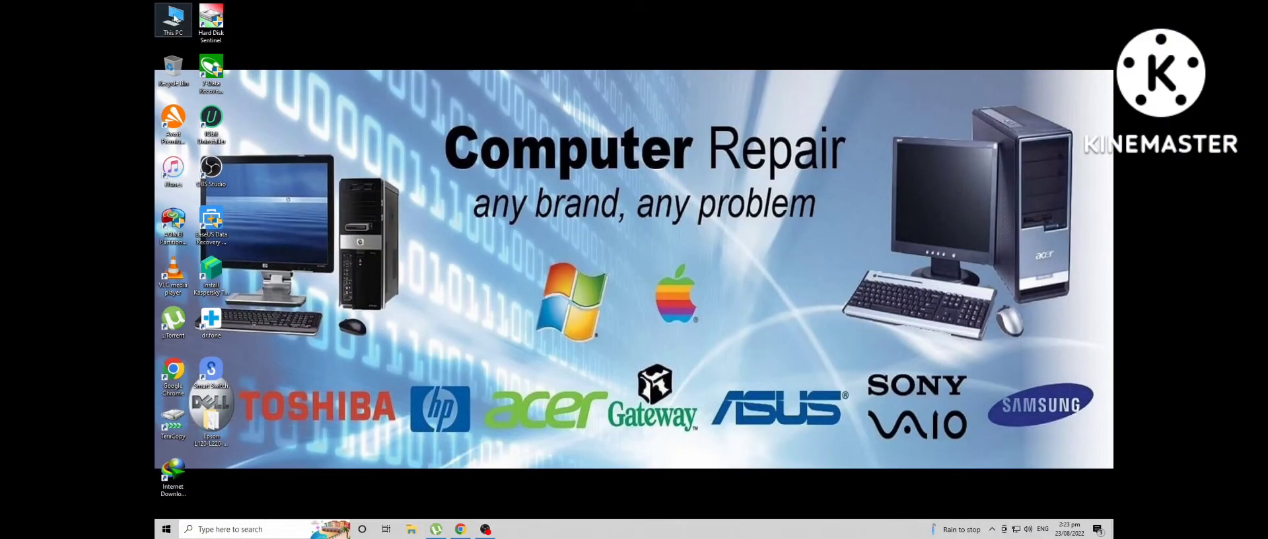
pyautogui.doubleClick(175, 18)
pyautogui.doubleClick(657, 228)
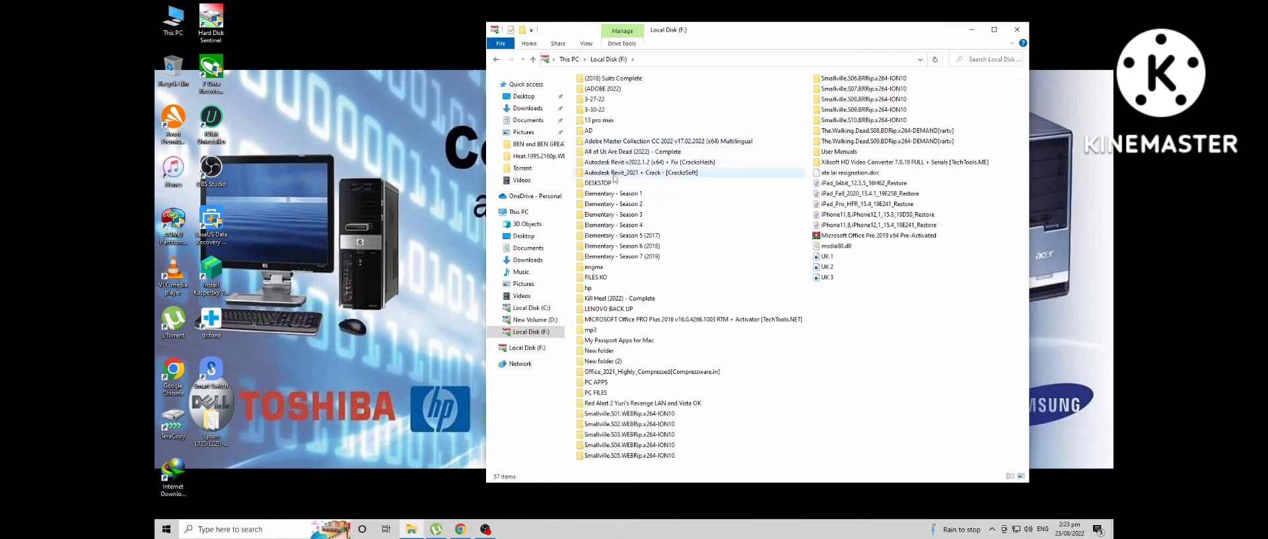
pyautogui.doubleClick(615, 184)
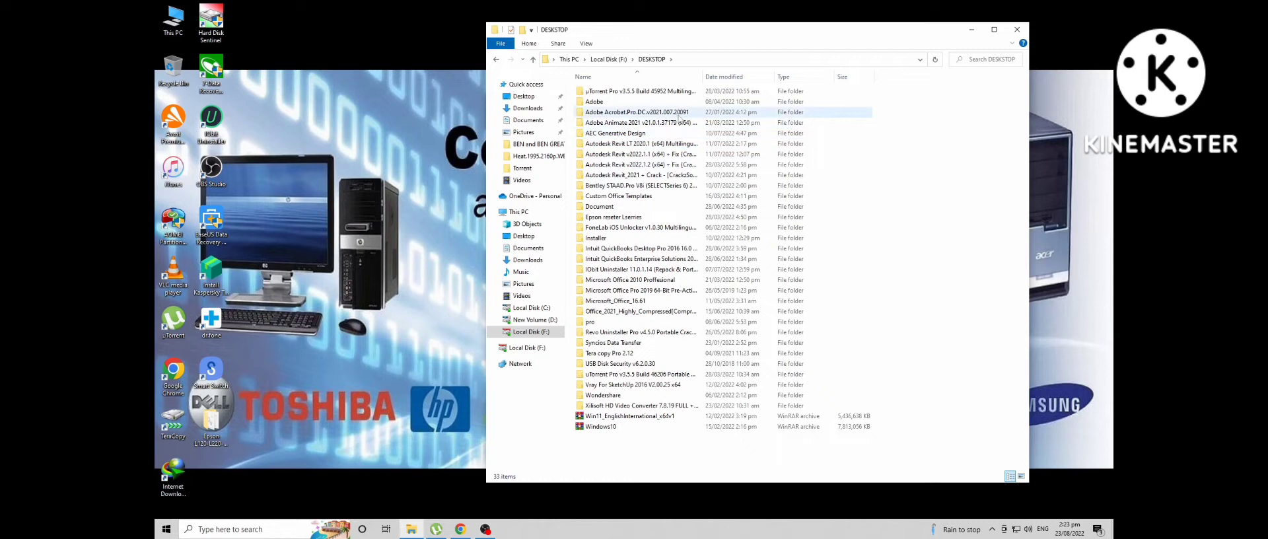
pyautogui.doubleClick(680, 113)
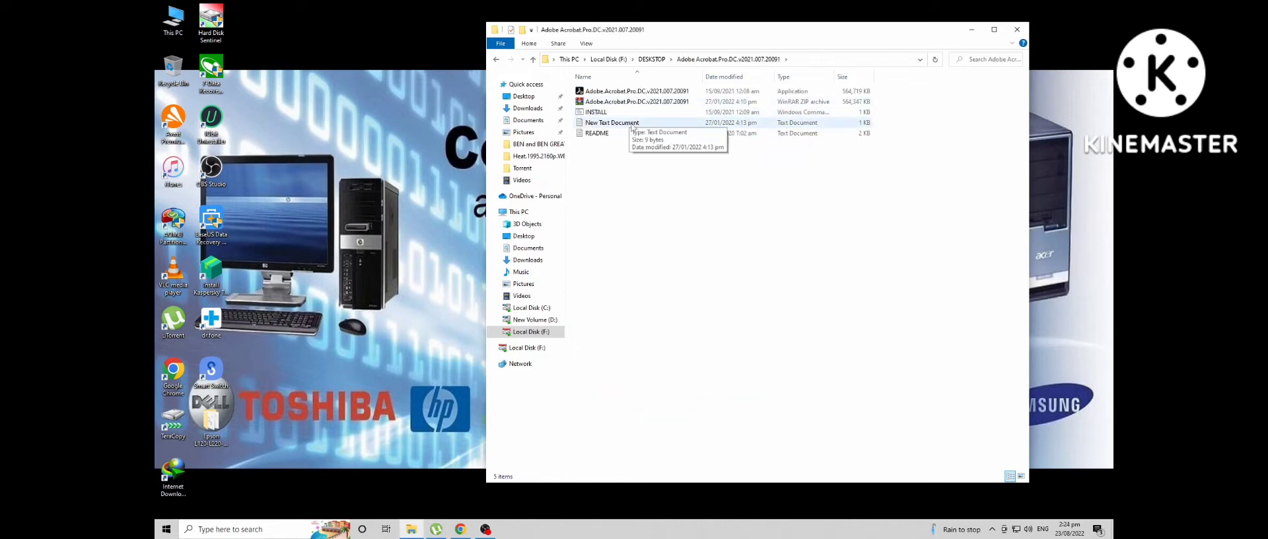
# Step: Read the README and New Text Document files in the installer folder, closing each one
pyautogui.doubleClick(631, 133)
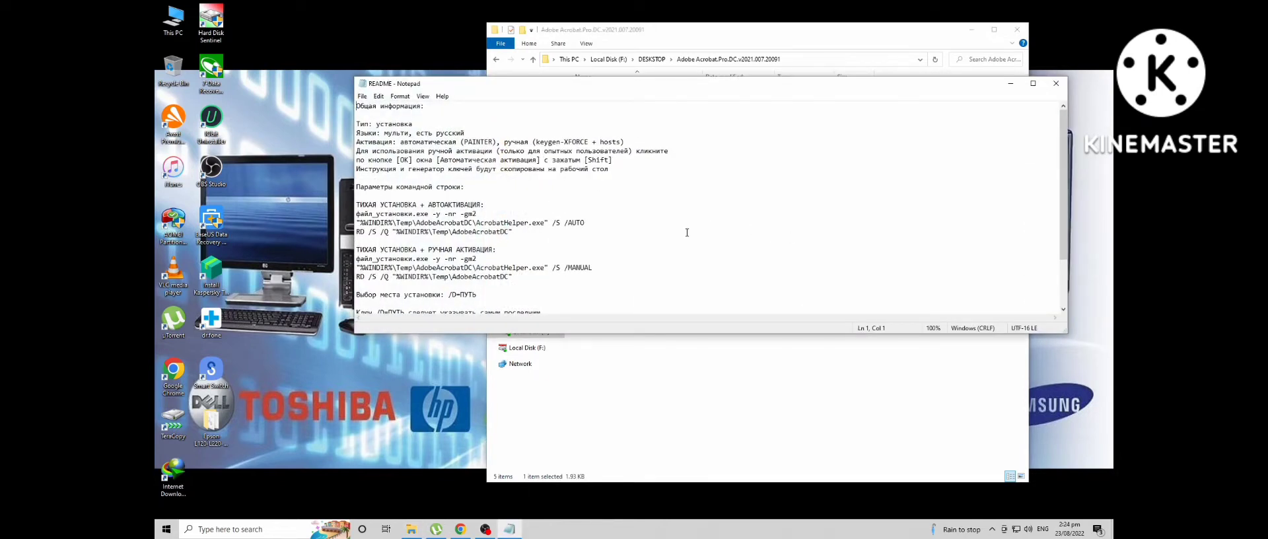
pyautogui.click(1056, 84)
pyautogui.click(665, 93)
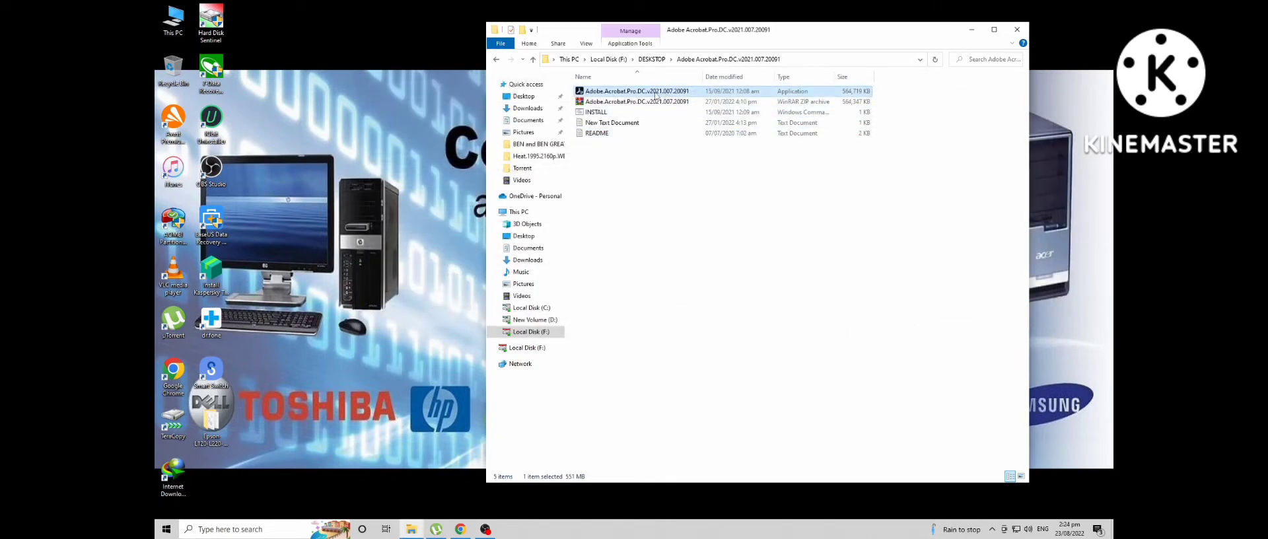
pyautogui.doubleClick(634, 123)
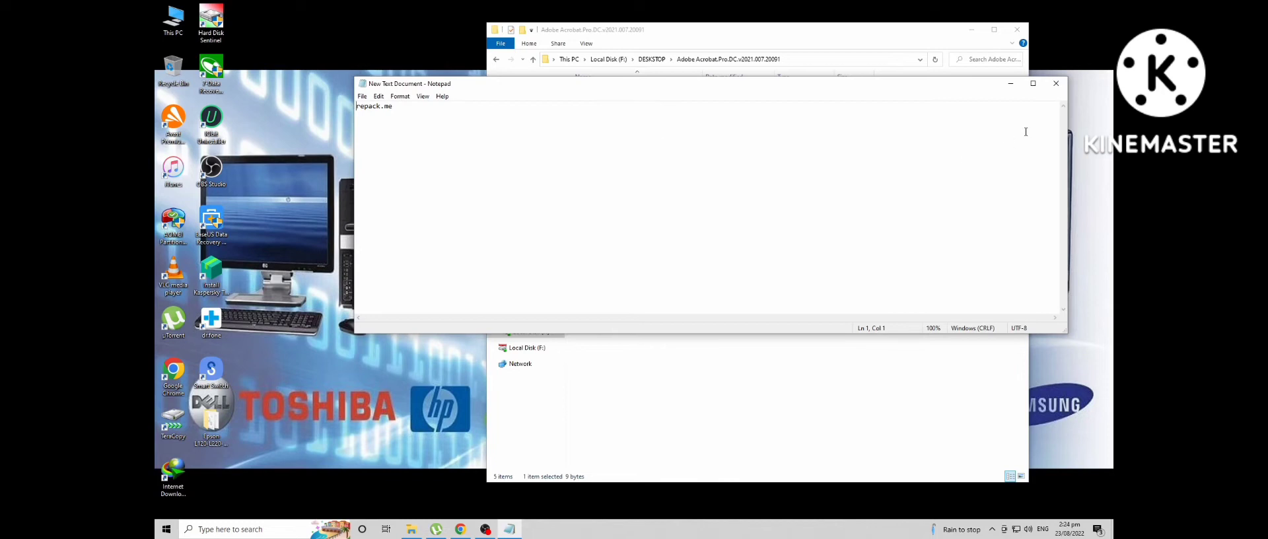
pyautogui.click(1057, 83)
# Step: Run the Adobe.Acrobat.Pro.DC.v2021.007.20091 setup application
pyautogui.click(627, 91)
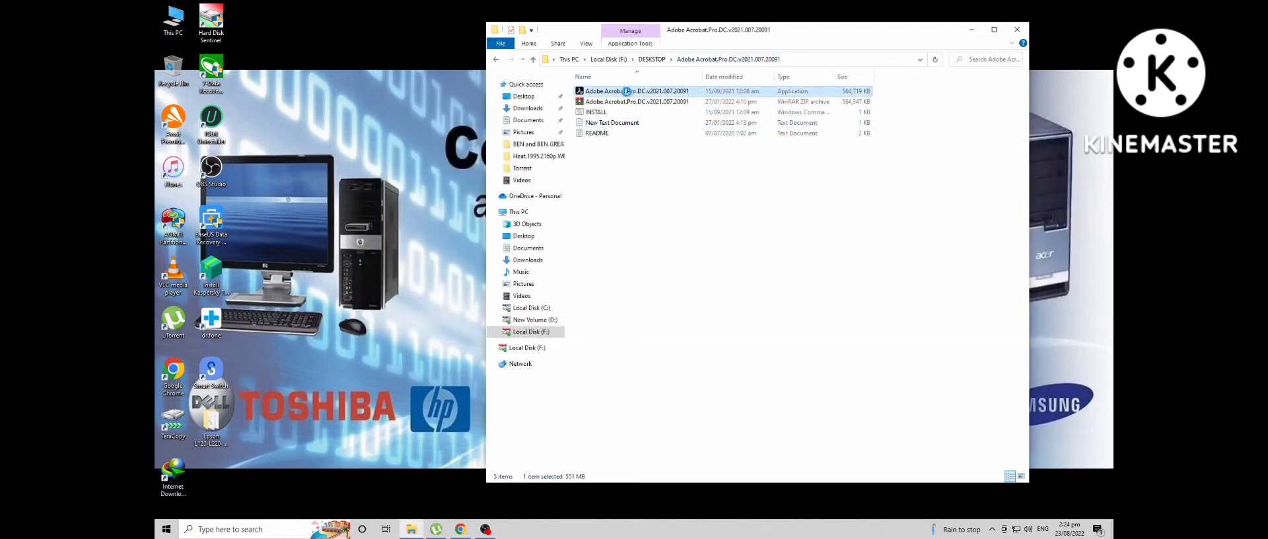
pyautogui.rightClick(628, 95)
pyautogui.click(656, 113)
pyautogui.click(610, 293)
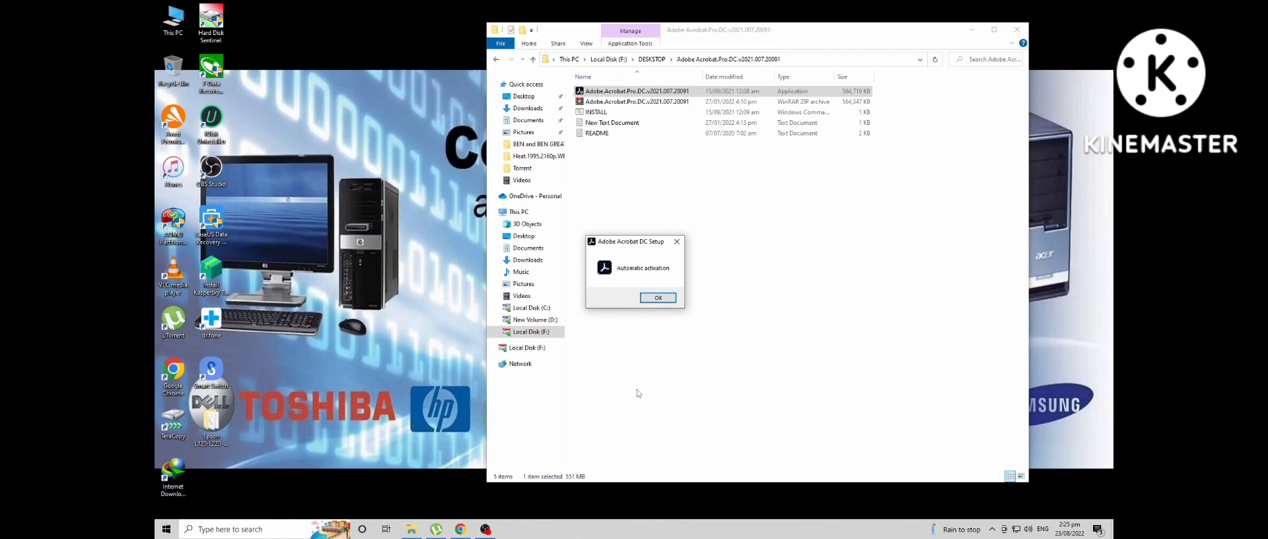
# Step: Accept automatic activation and install Adobe Acrobat DC as the default PDF viewer, completing the setup wizard
pyautogui.click(658, 297)
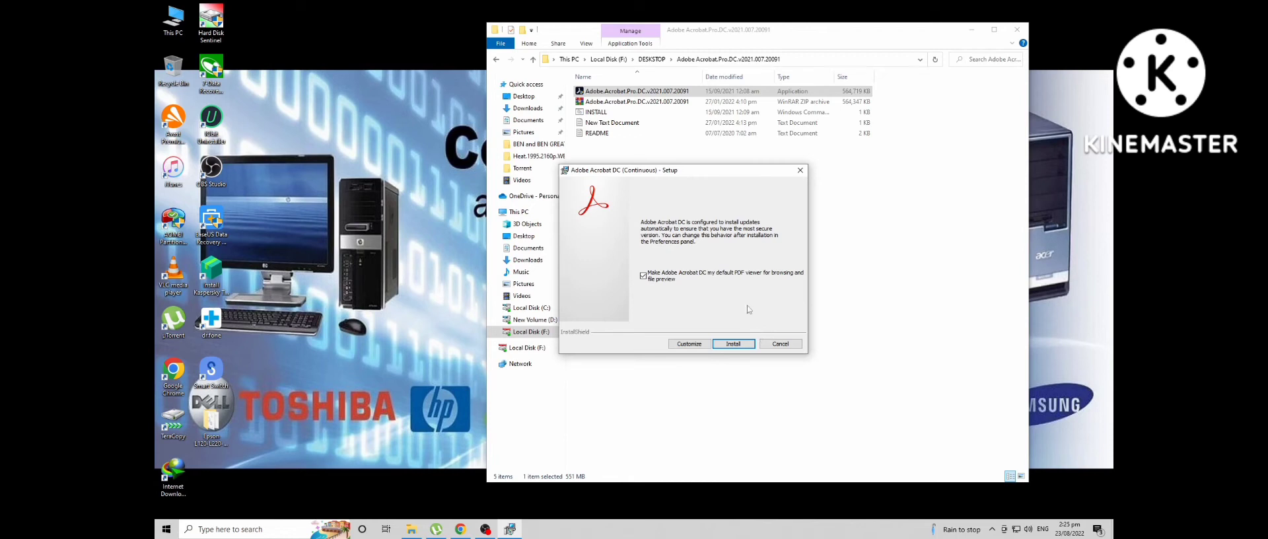
pyautogui.click(734, 344)
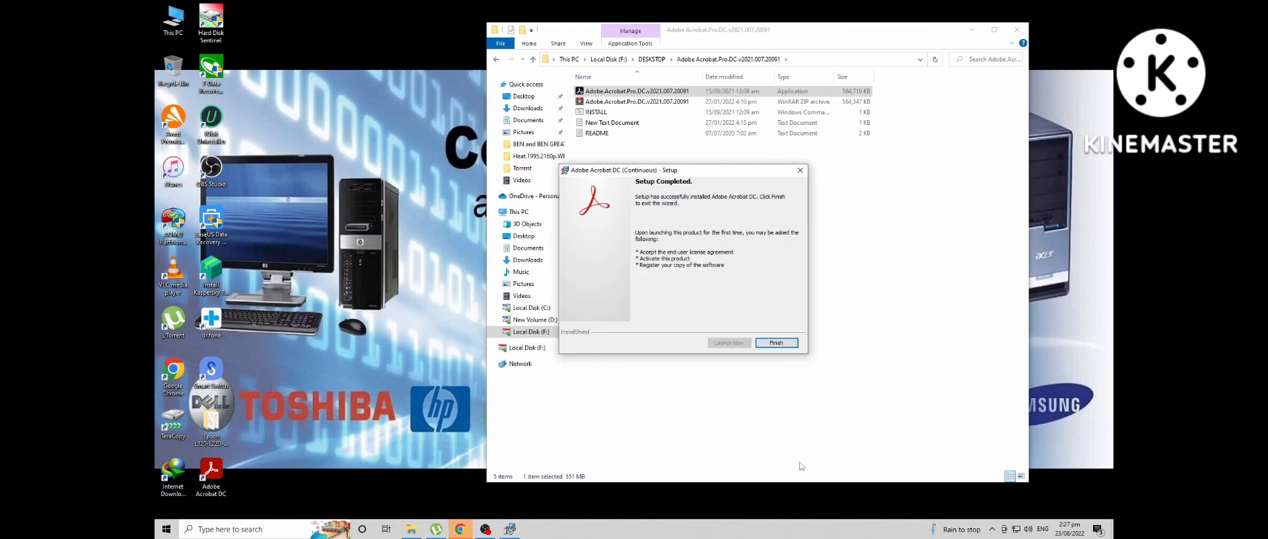
pyautogui.click(788, 345)
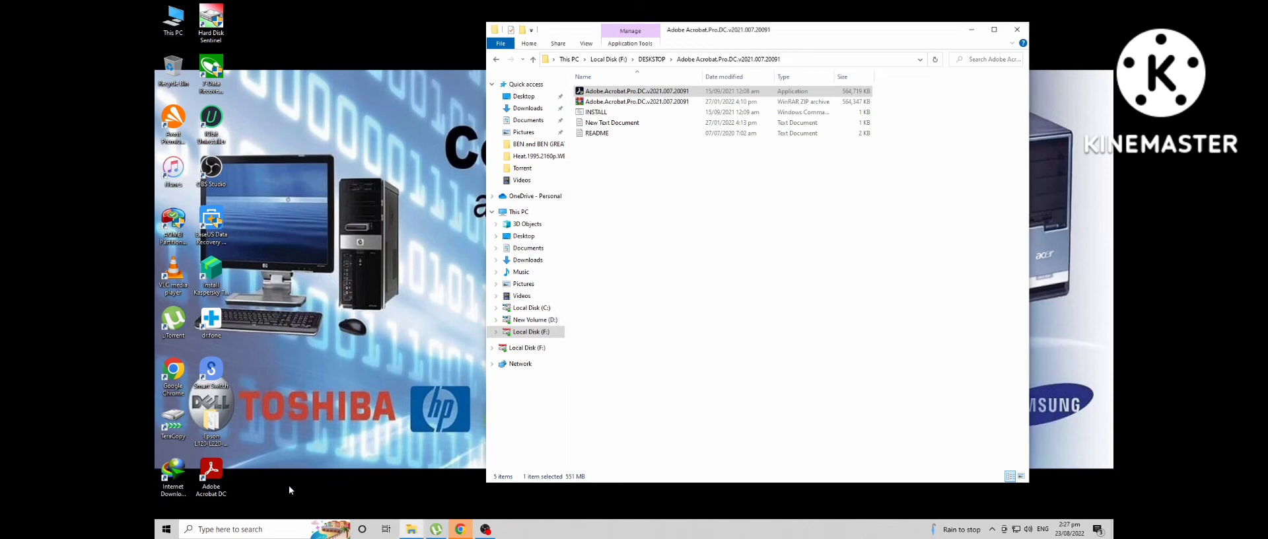
# Step: Launch Adobe Acrobat DC from the desktop and display all of its available tools
pyautogui.doubleClick(206, 471)
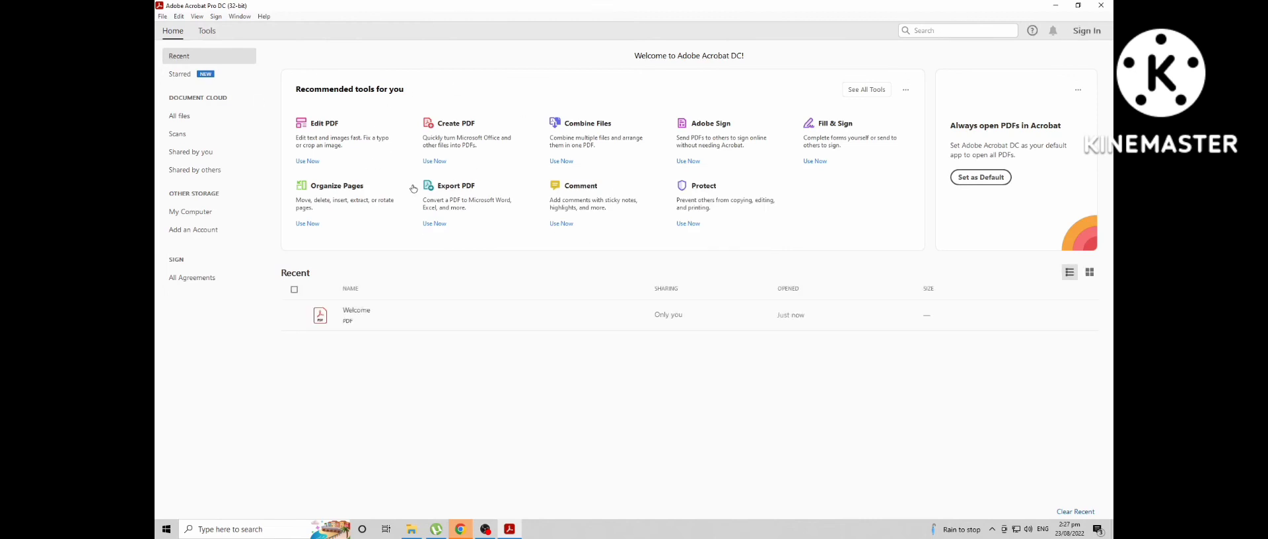
pyautogui.click(868, 93)
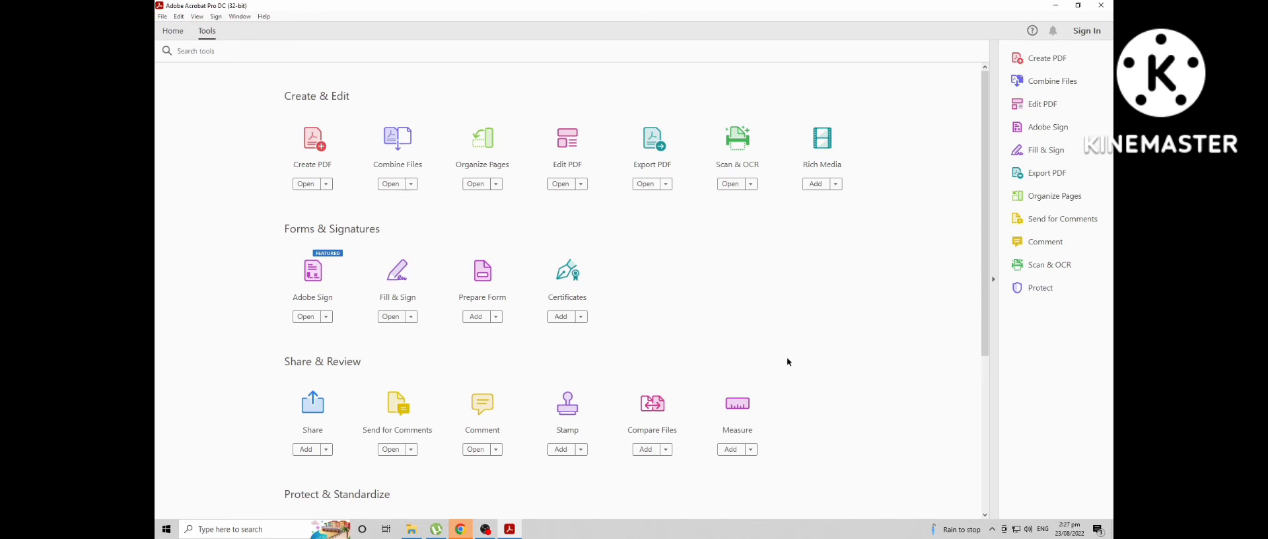
pyautogui.scroll(-1, 787, 356)
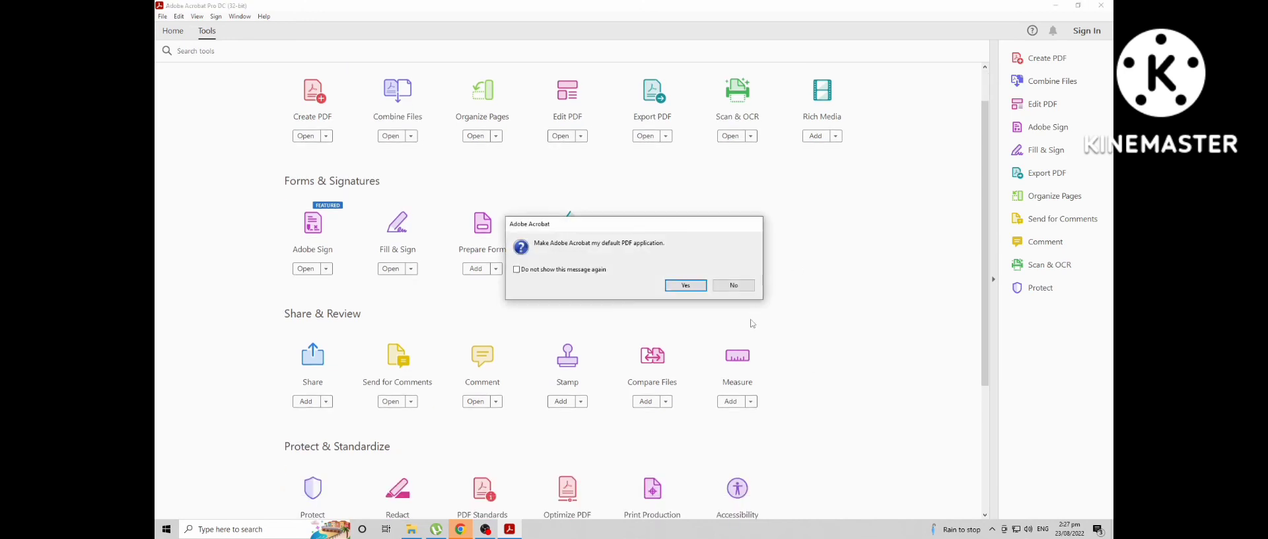
# Step: Accept Acrobat as the default PDF application with the message suppressed in future, and dismiss the file association guide
pyautogui.click(517, 269)
pyautogui.click(685, 287)
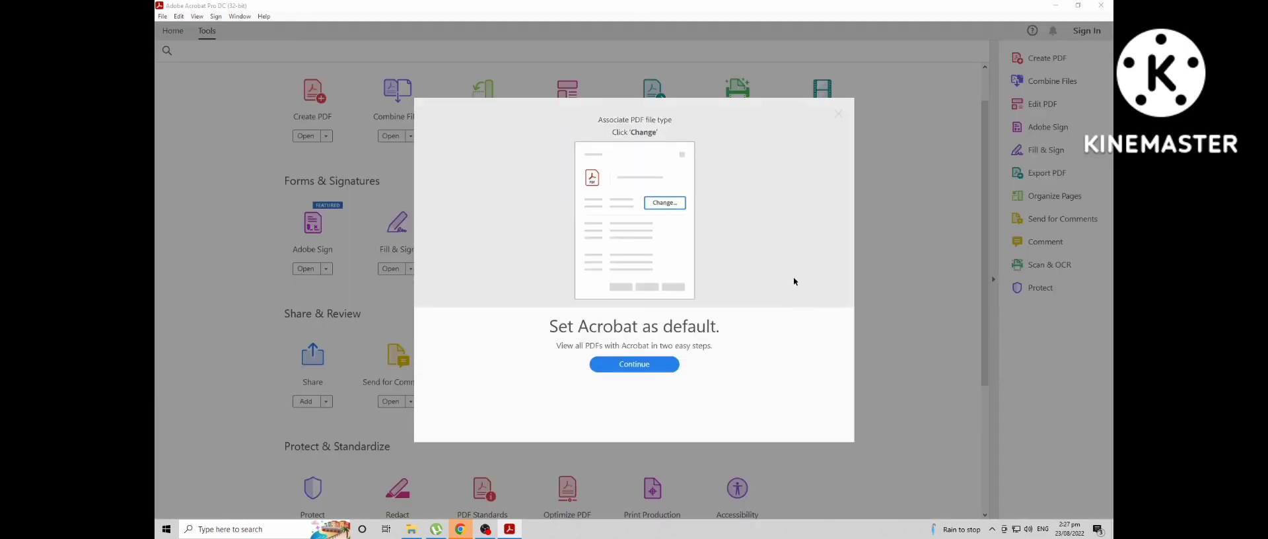
pyautogui.click(646, 364)
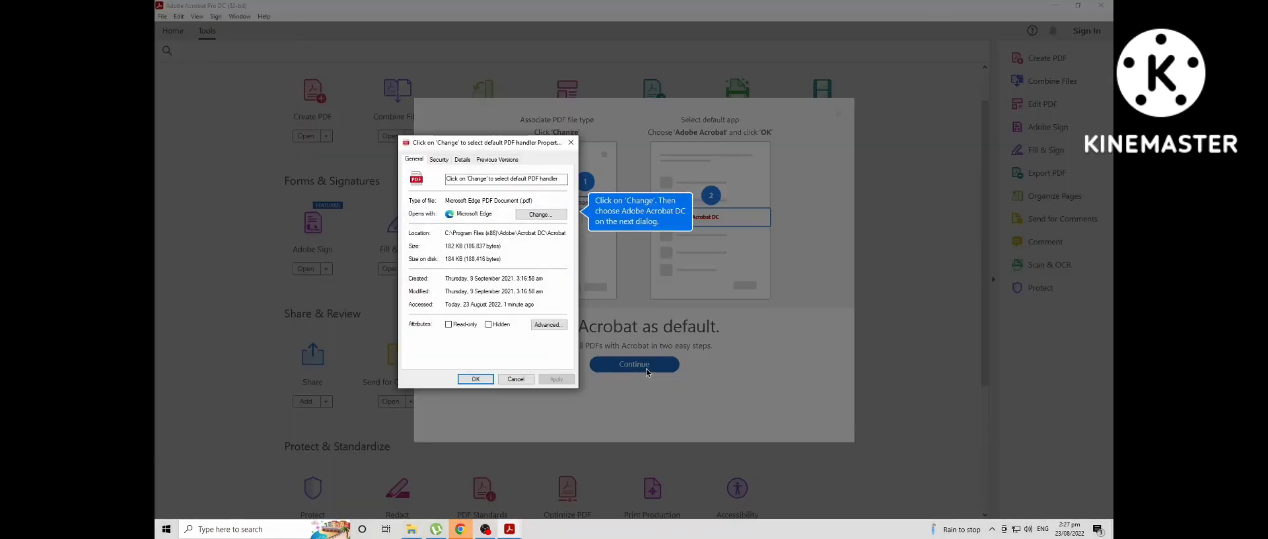
pyautogui.click(482, 379)
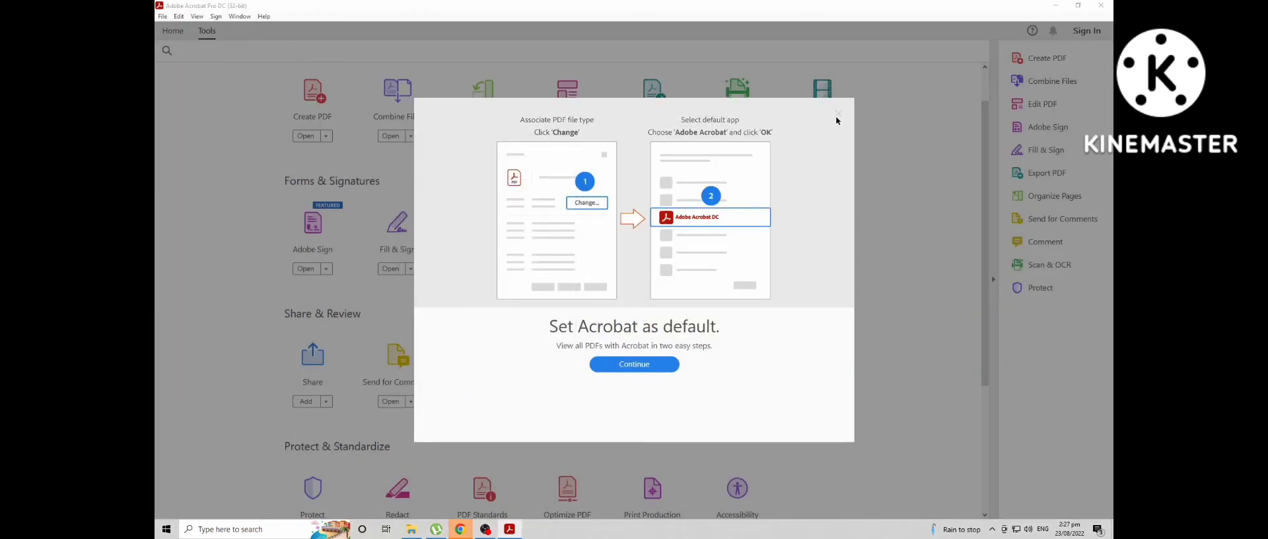
pyautogui.click(837, 115)
# Step: Look through the full list of Acrobat tools and close the program
pyautogui.scroll(-3, 862, 380)
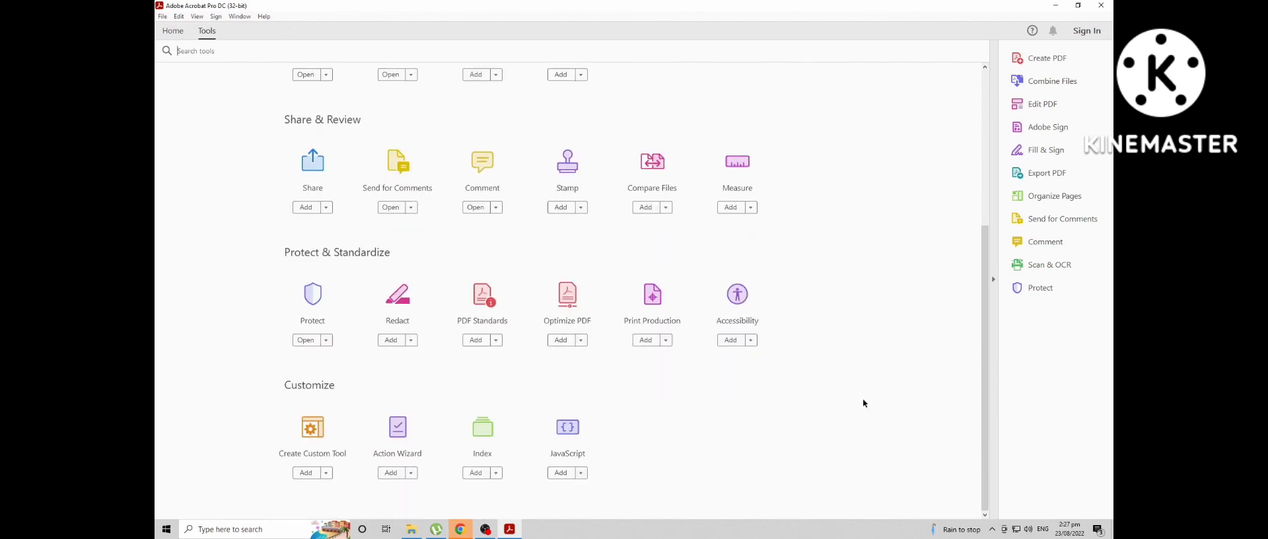
pyautogui.scroll(4, 862, 403)
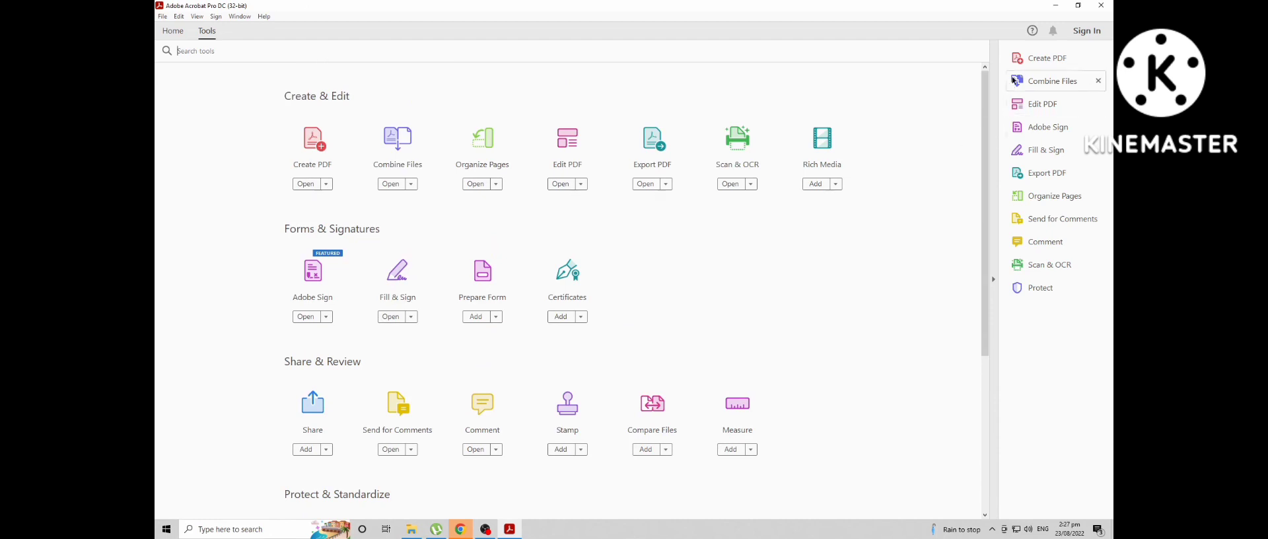
pyautogui.click(1102, 5)
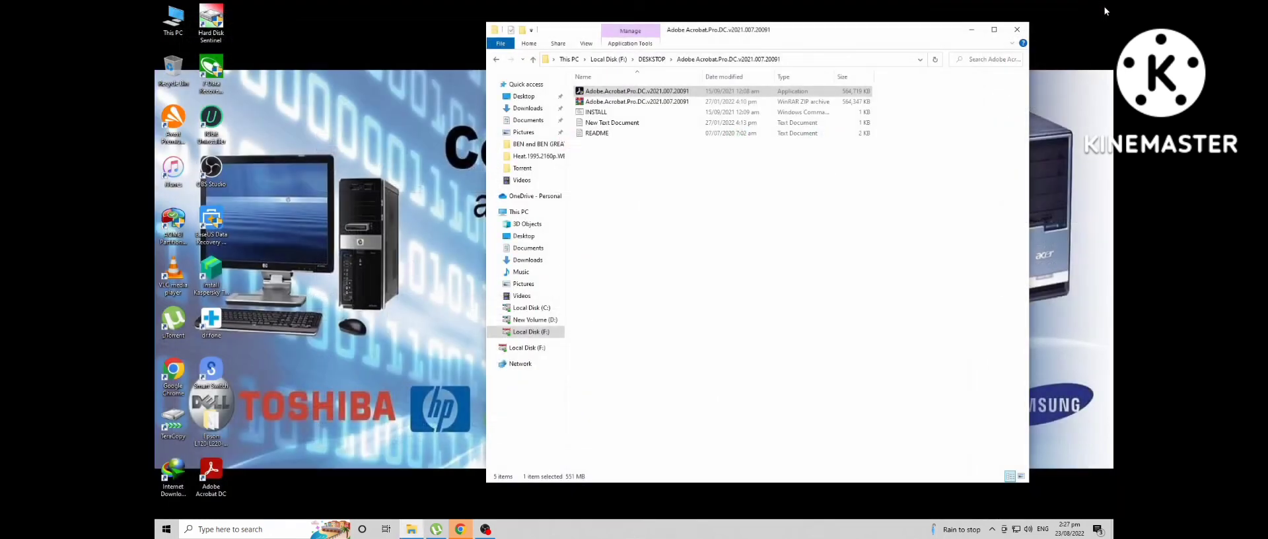